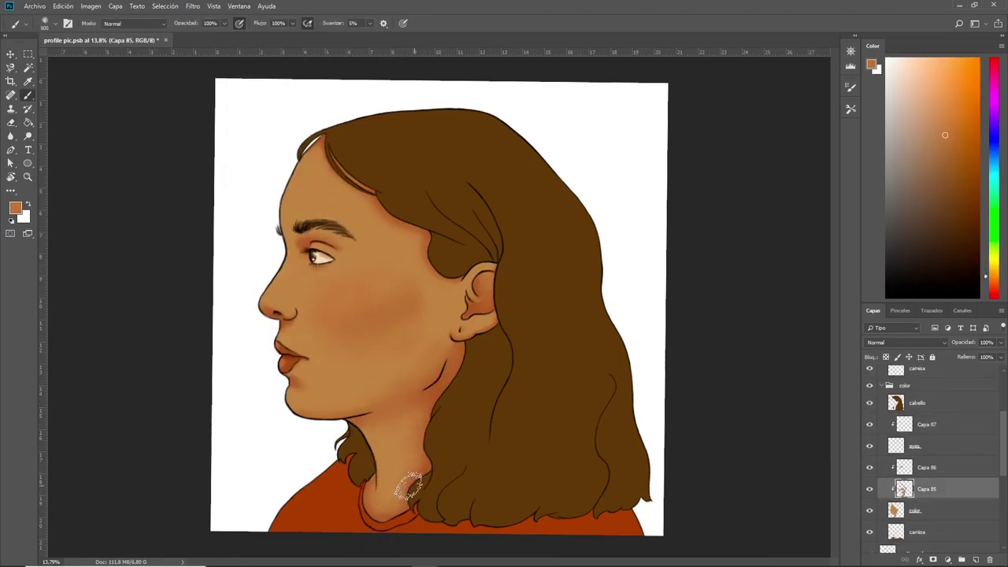
- Add blush and tan shading to the cheek, alternating between skin layers Capa 85 and 86
key(alt+bracketright)
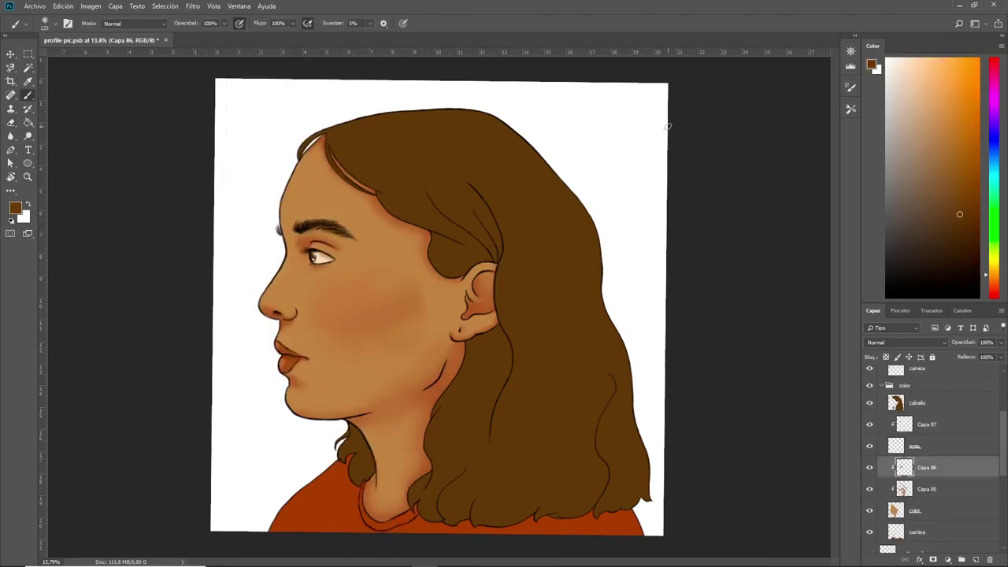
key(alt+bracketleft)
alt+click(319, 262)
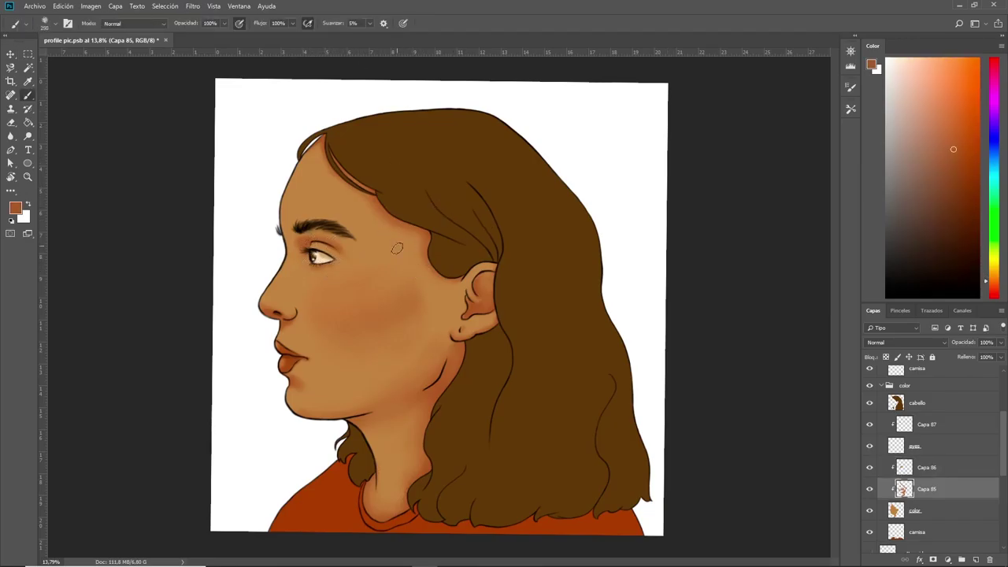
alt+click(409, 244)
key(alt+bracketright)
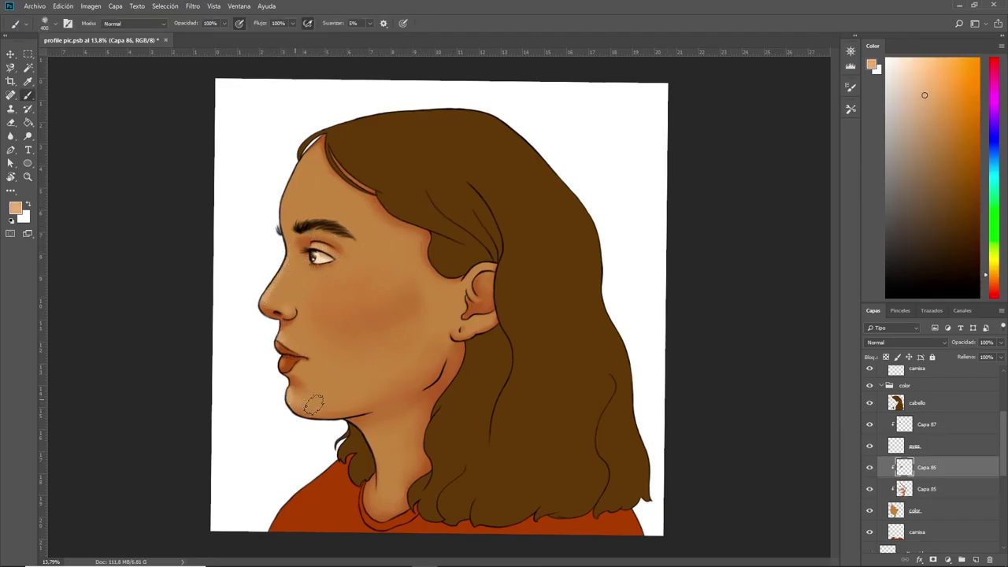
alt+click(346, 277)
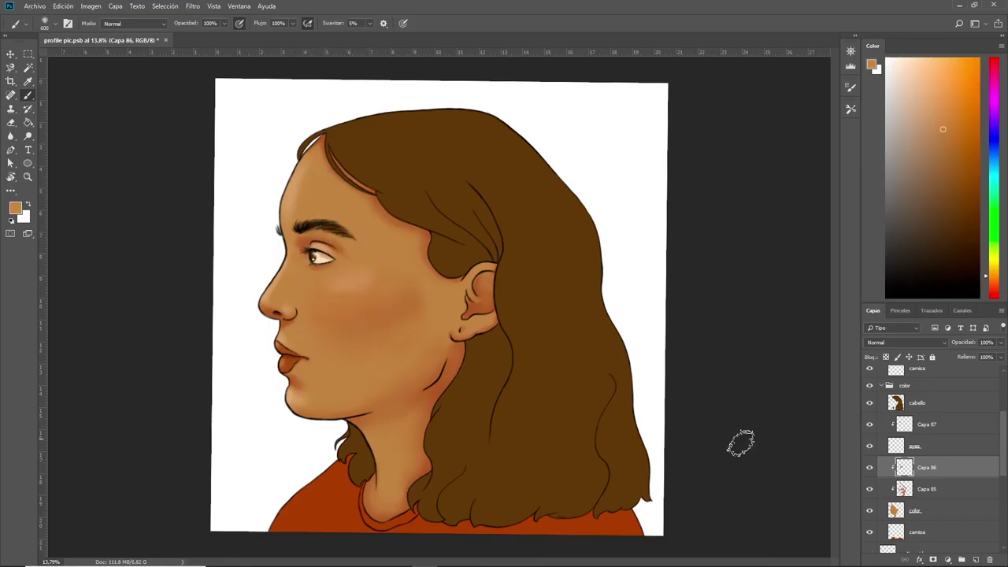
alt+click(409, 345)
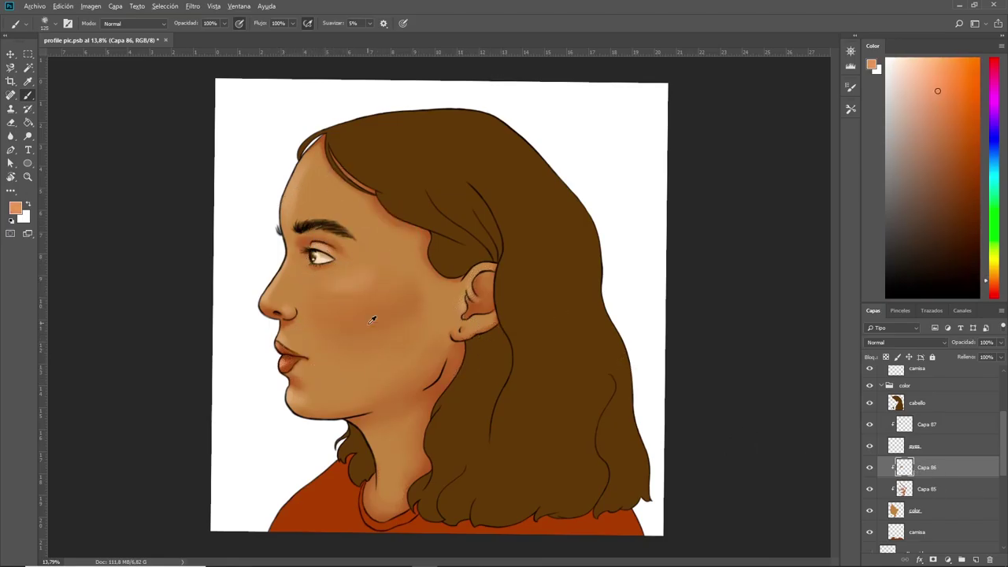
- Deepen the chin and neck shadows, then paint dark brown hair shadow on Capa 88
key(alt+bracketleft)
alt+click(297, 316)
alt+click(297, 244)
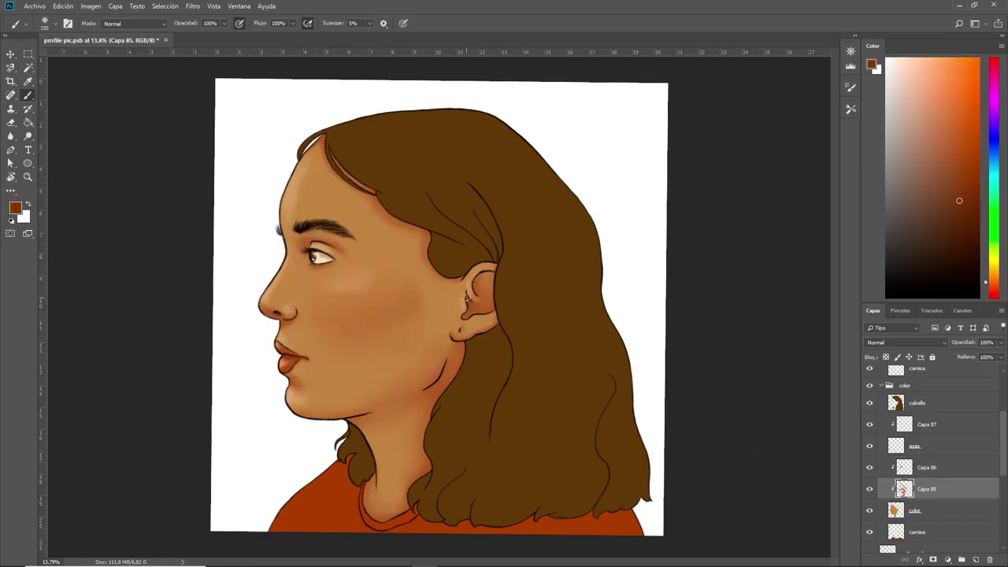
key(alt+bracketright)
alt+click(381, 279)
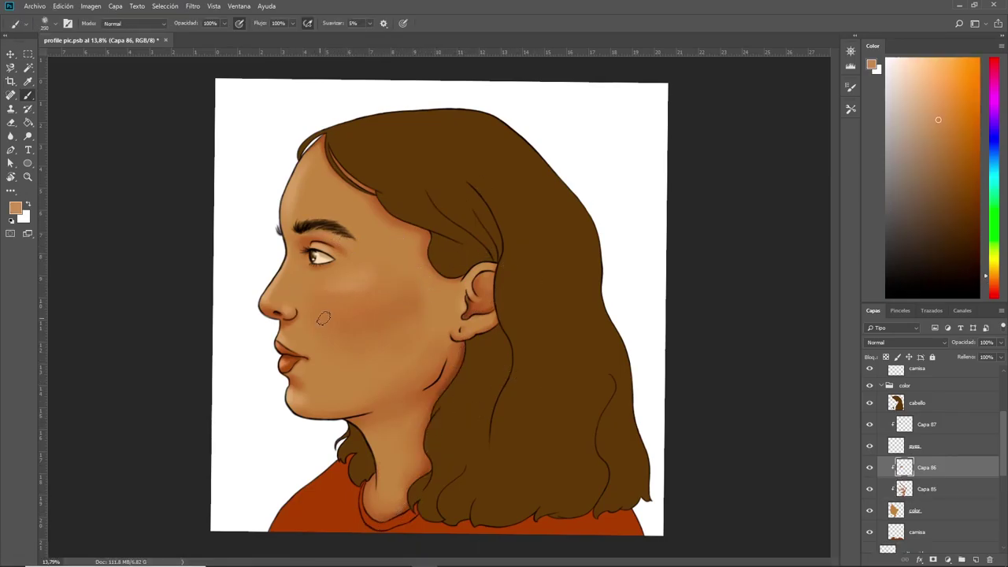
alt+click(321, 402)
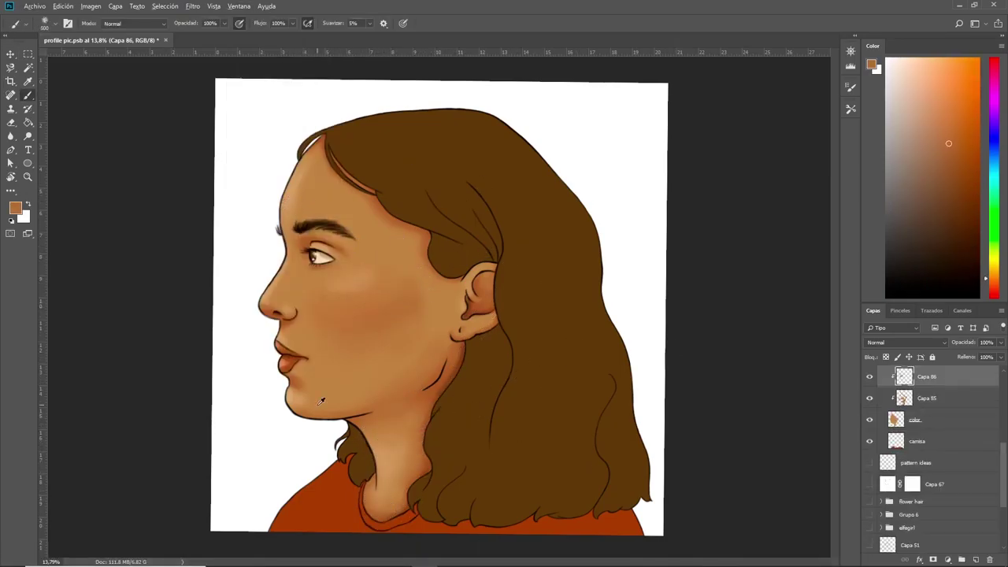
key(alt+bracketright)
key(alt+bracketright)
key(alt+bracketright)
key(alt+bracketright)
alt+click(448, 477)
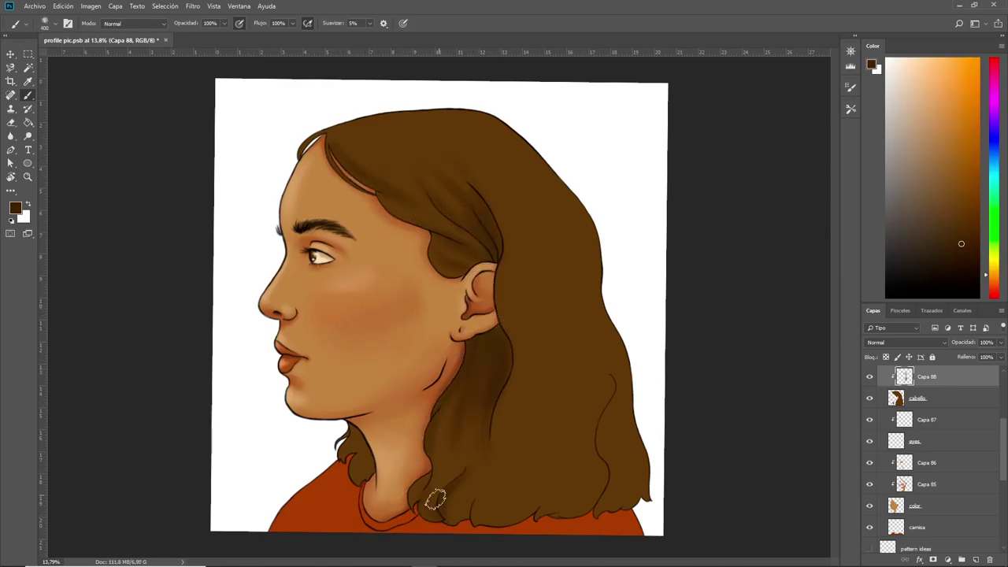
- Tidy the hair shadows and brush lighter brown highlights behind the ear on new layer Capa 89
key(e)
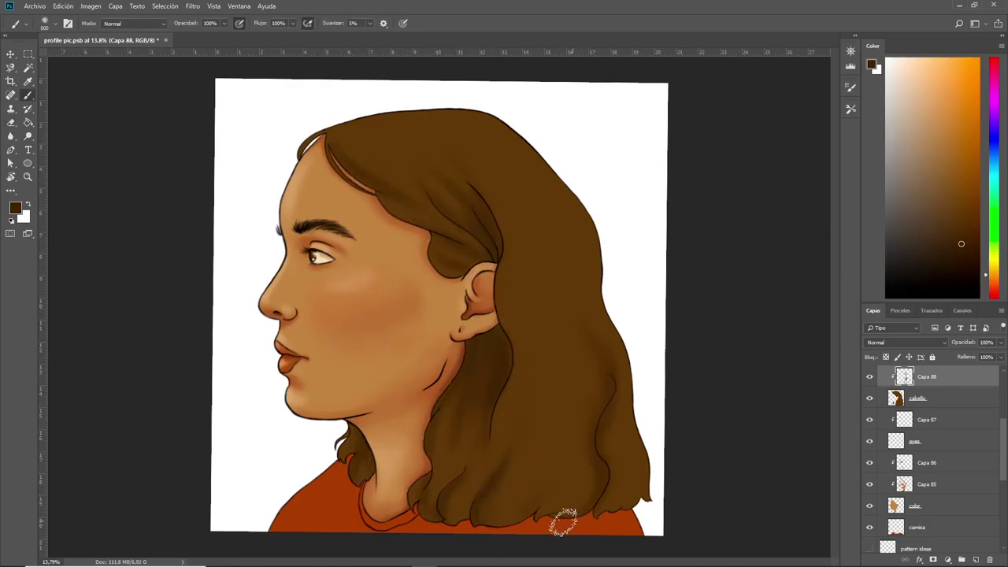
key(b)
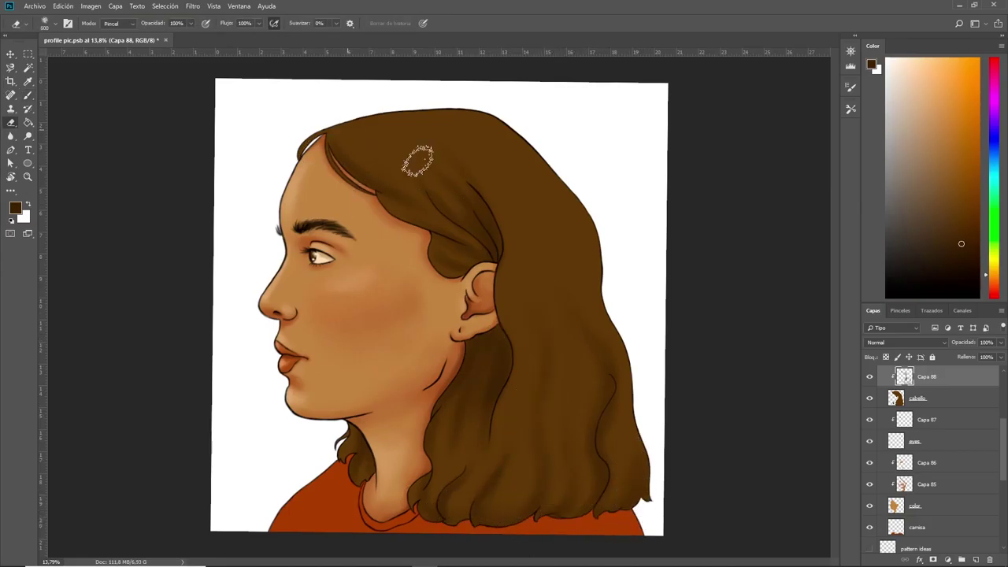
key(ctrl+shift+alt+n)
alt+click(356, 161)
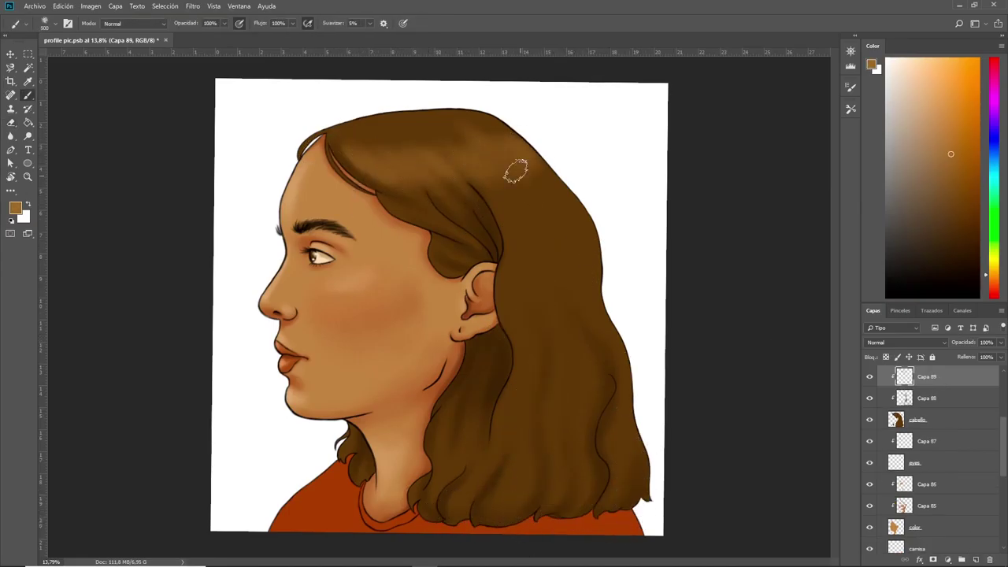
mouse_move(554, 307)
mouse_down()
mouse_move(544, 265)
mouse_move(570, 232)
mouse_up()
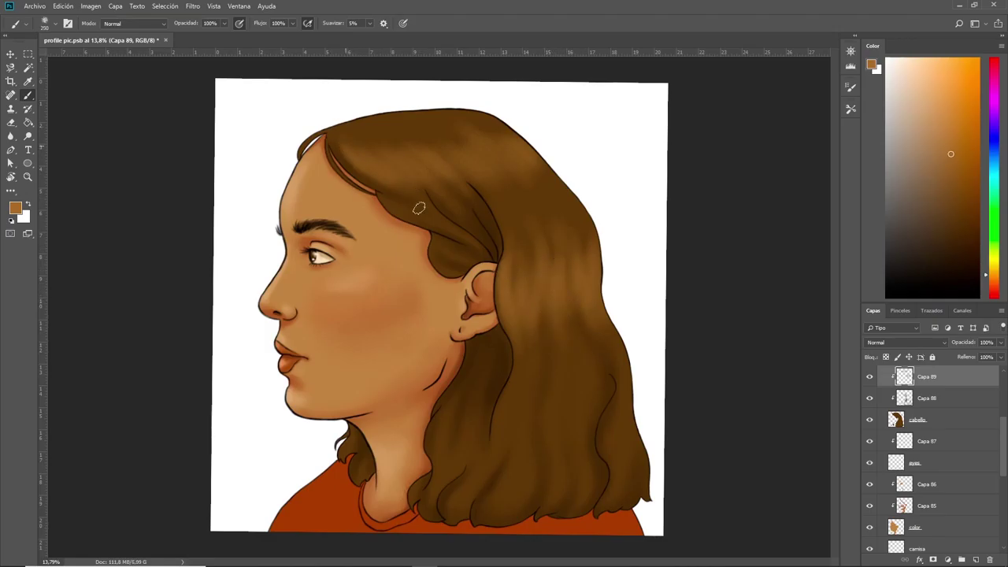
key(ctrl+plus)
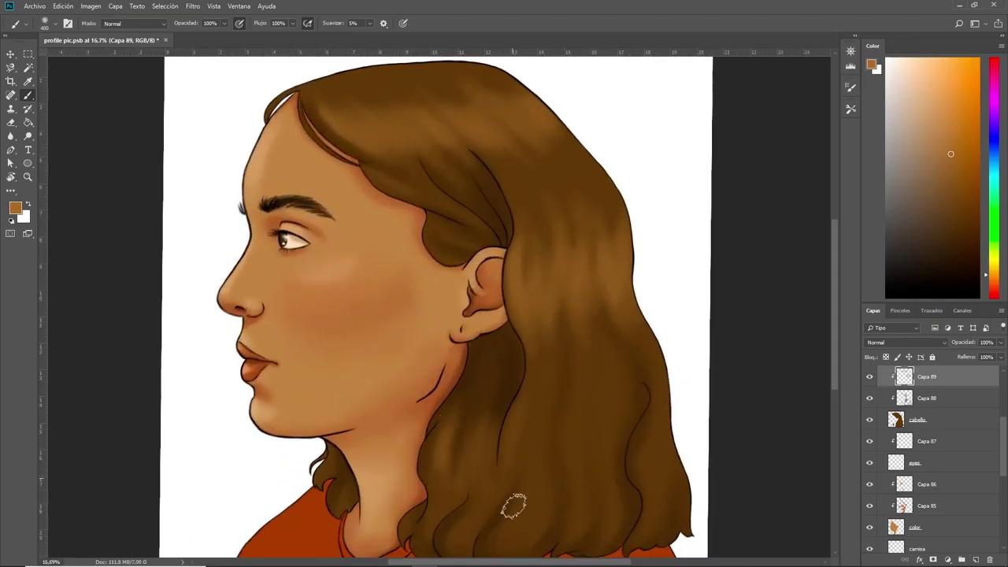
key(alt+bracketleft)
key(ctrl+minus)
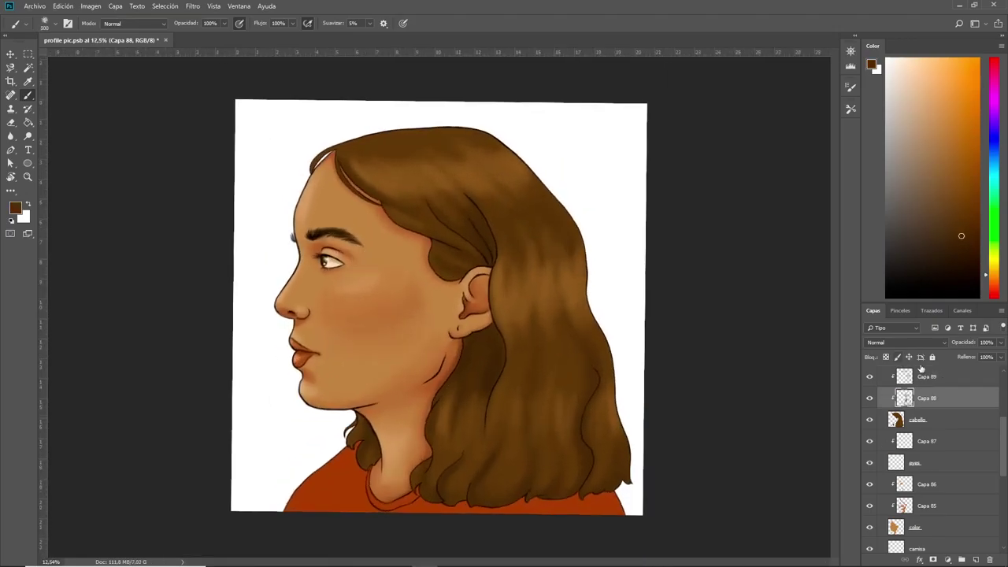
key(alt+bracketright)
- Save the file and erase the stray outline along the shoulder on the camisa layer
key(ctrl+0)
key(ctrl+s)
scroll(955, 413, up, 3)
ctrl+click(281, 450)
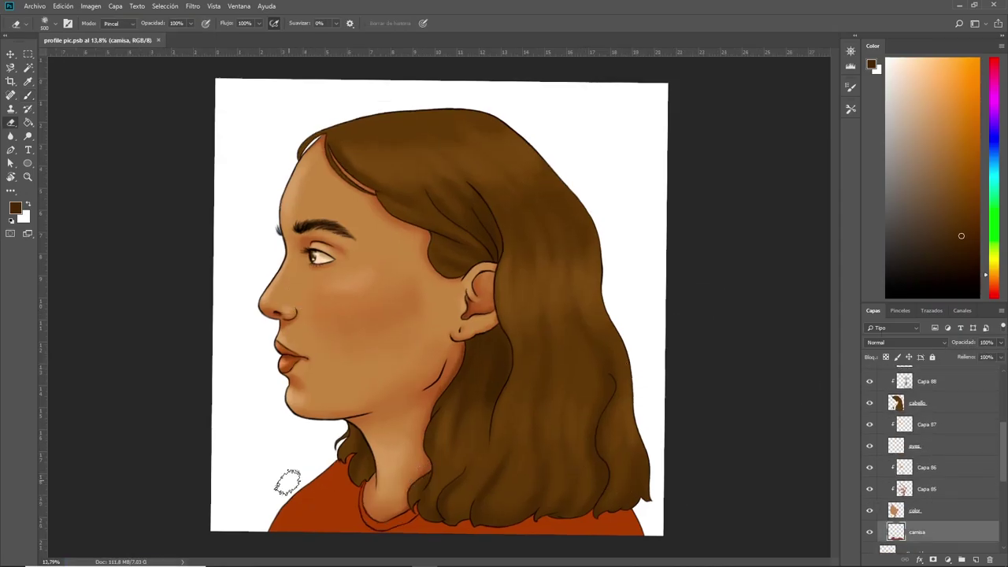
alt+click(315, 484)
scroll(336, 499, up, 5)
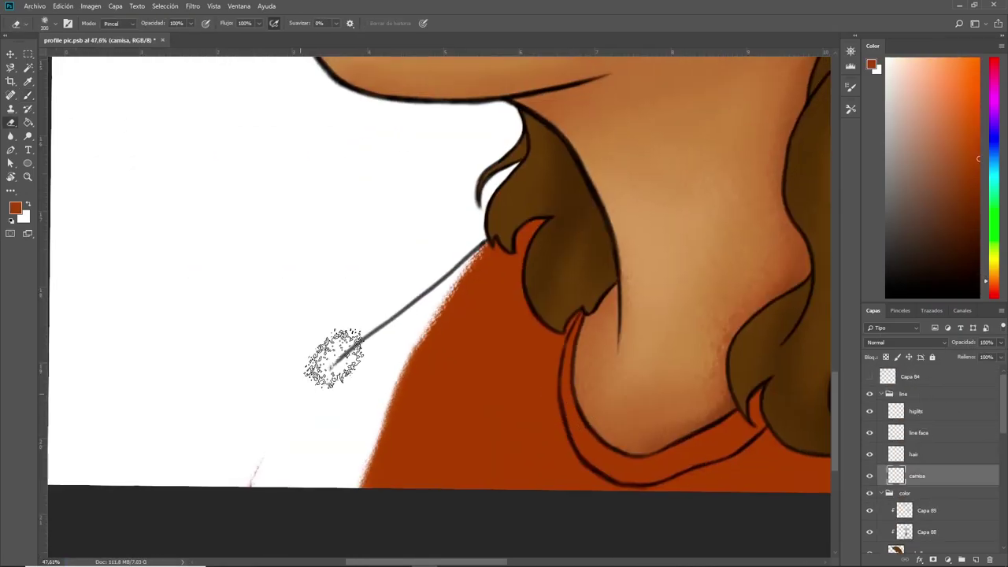
key(d)
key(e)
drag(366, 407, 477, 246)
key(b)
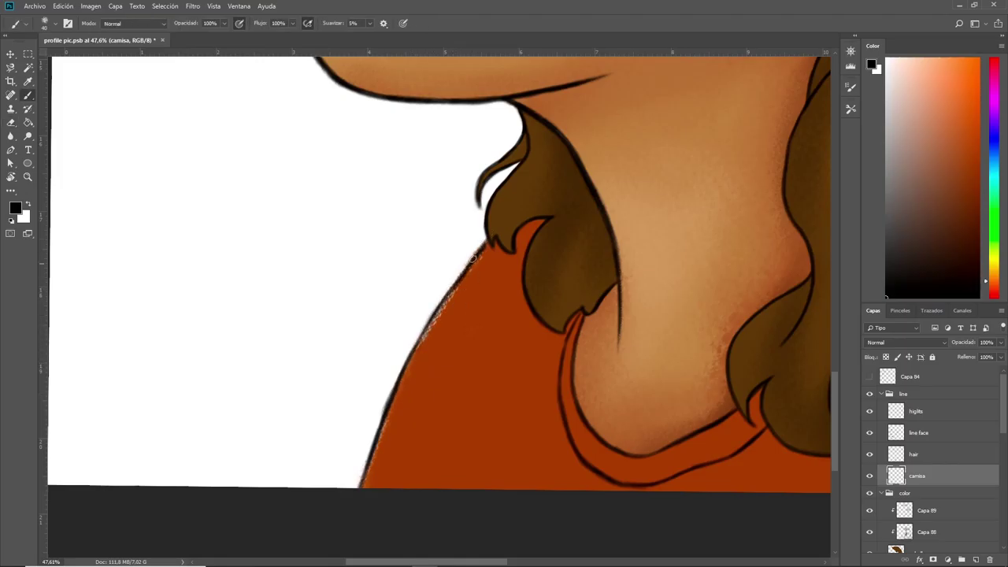
- Add Capa 90 clipped to the shirt and a new background layer Capa 91
key(ctrl+0)
alt+click(356, 265)
ctrl+click(347, 504)
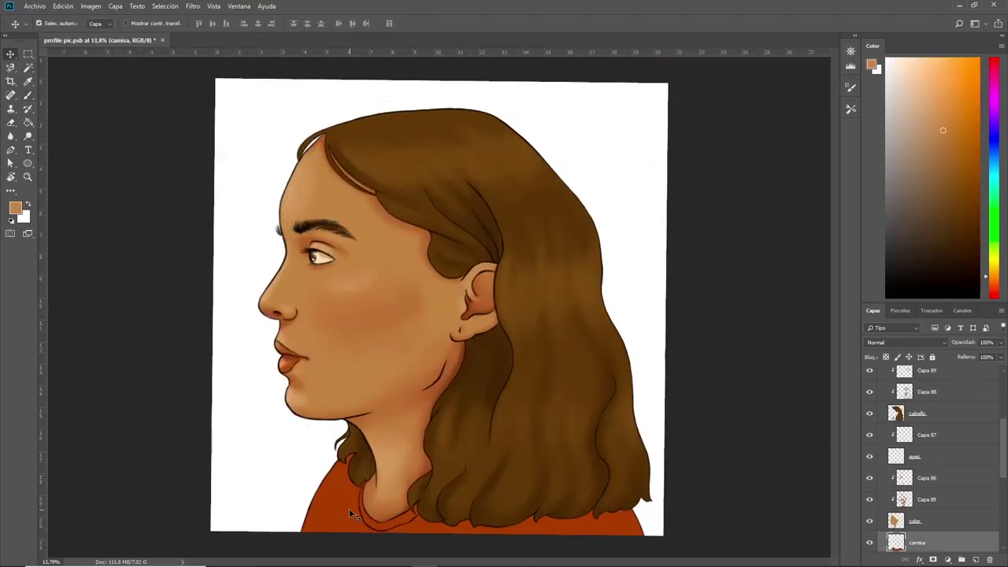
key(ctrl+shift+alt+n)
key(ctrl+alt+g)
alt+click(347, 510)
key(e)
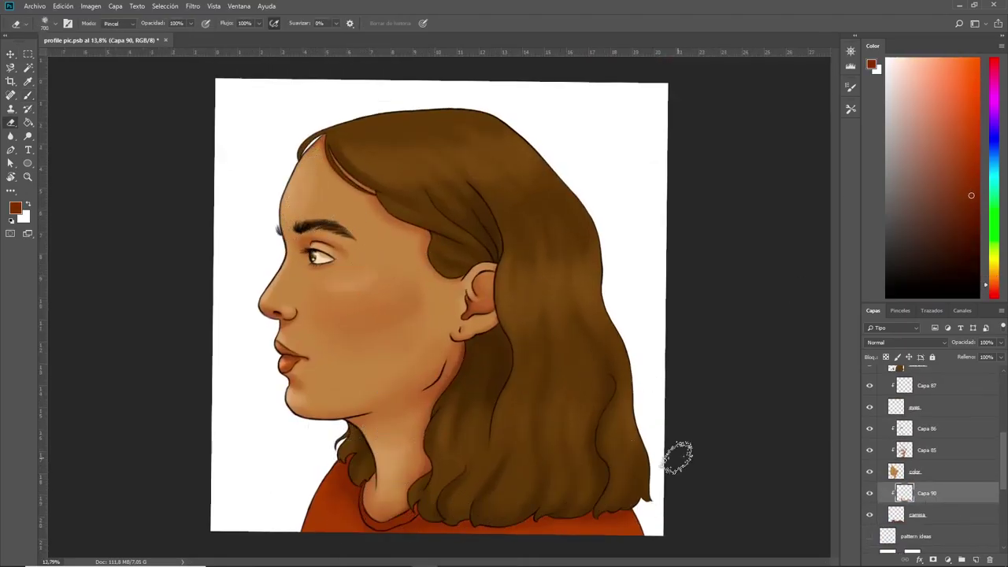
key(ctrl+shift+alt+n)
- Fill the background blue-purple and recolour the face line art in dark brown
key(alt+BackSpace)
key(b)
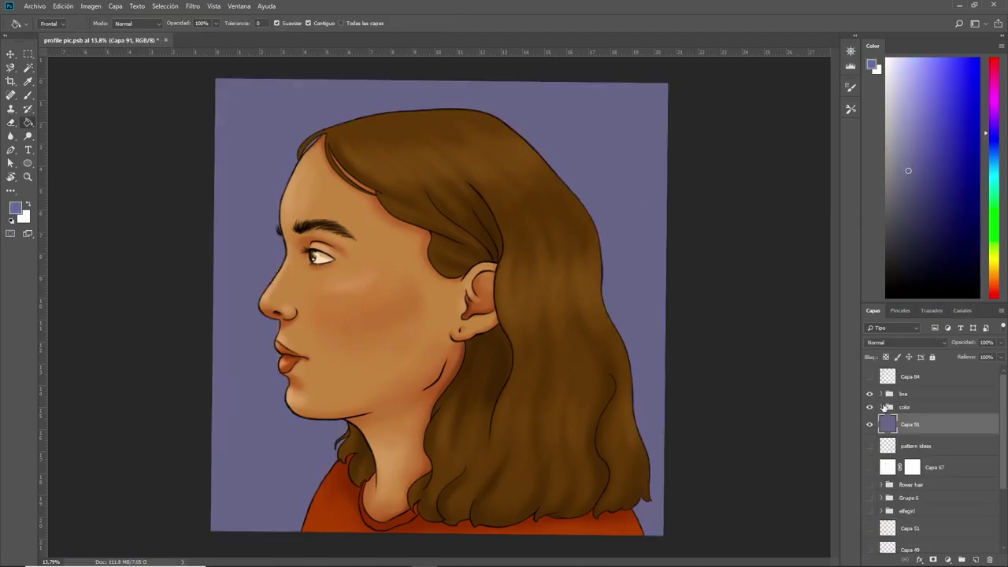
ctrl+click(285, 207)
alt+click(285, 206)
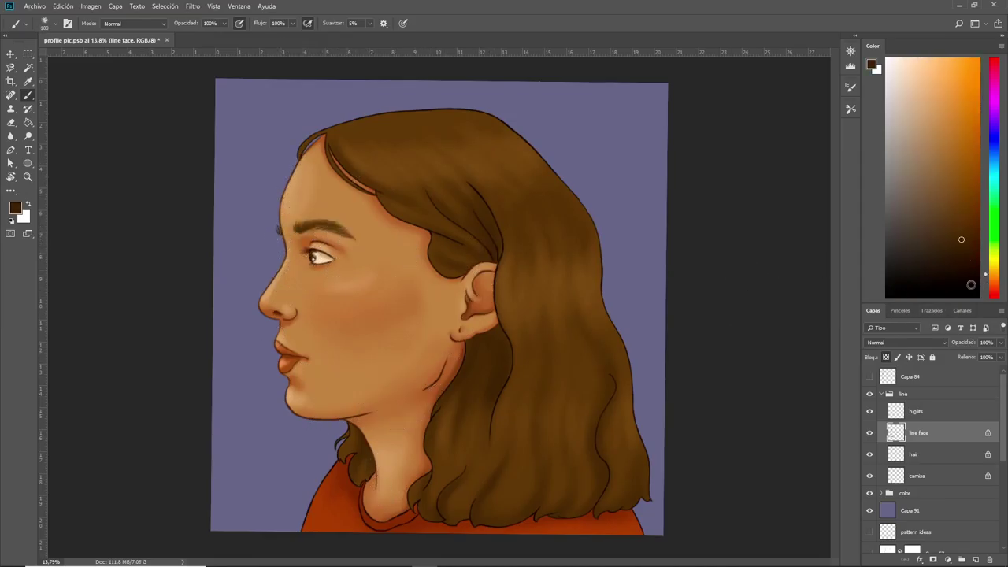
key(bracketright)
key(bracketright)
key(bracketright)
key(bracketright)
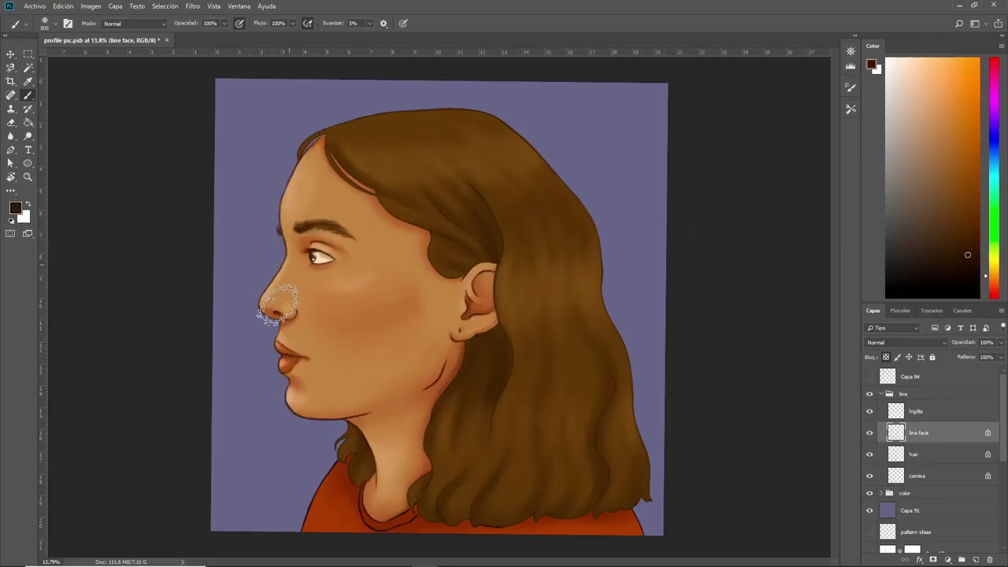
- Recolour the shirt line art reddish-brown and save the file
ctrl+click(359, 486)
alt+click(337, 484)
key(ctrl+s)
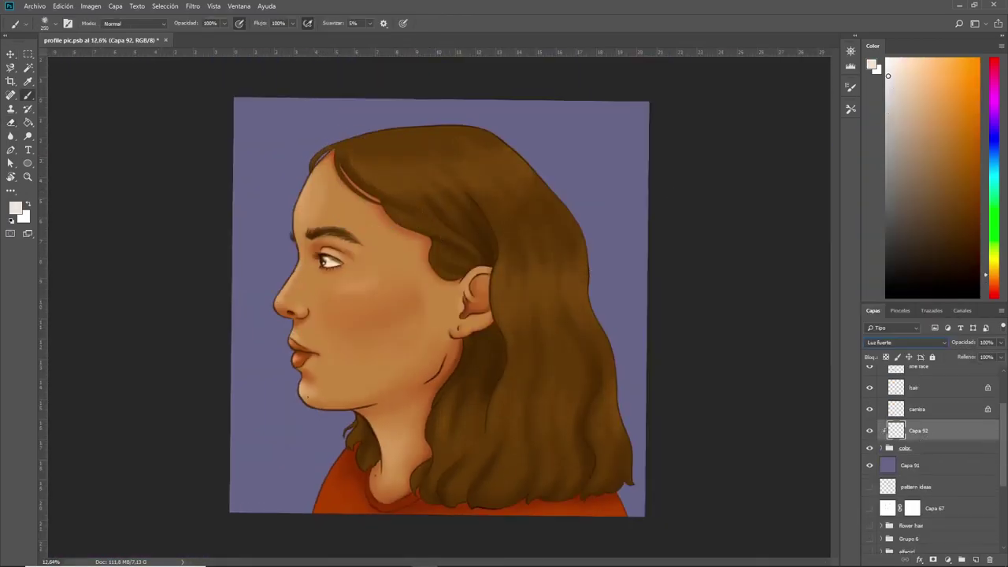
- Set Capa 92 to Aclarar and brush lavender light along the hair edge, erasing the excess
click(873, 159)
drag(578, 225, 630, 482)
key(bracketleft)
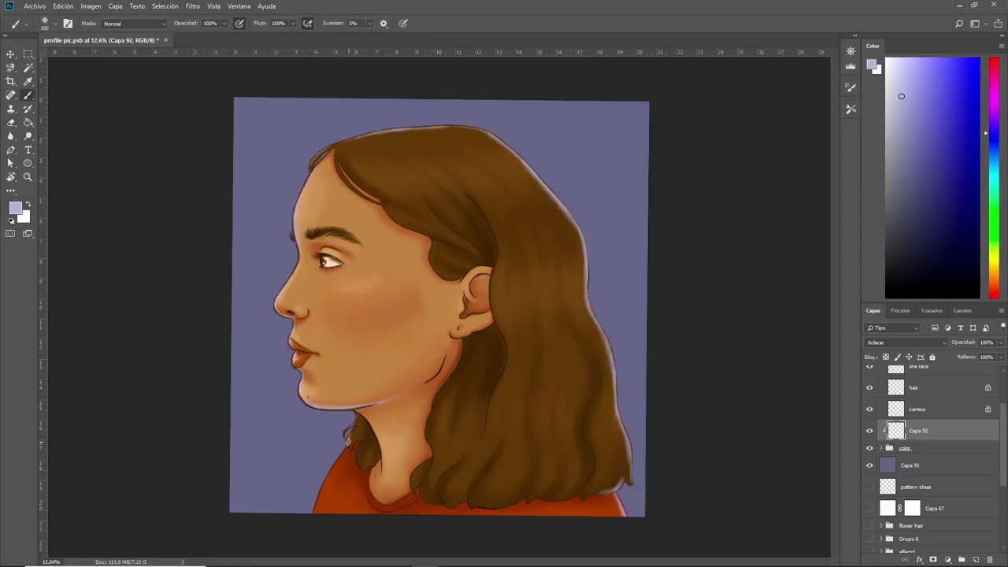
key(e)
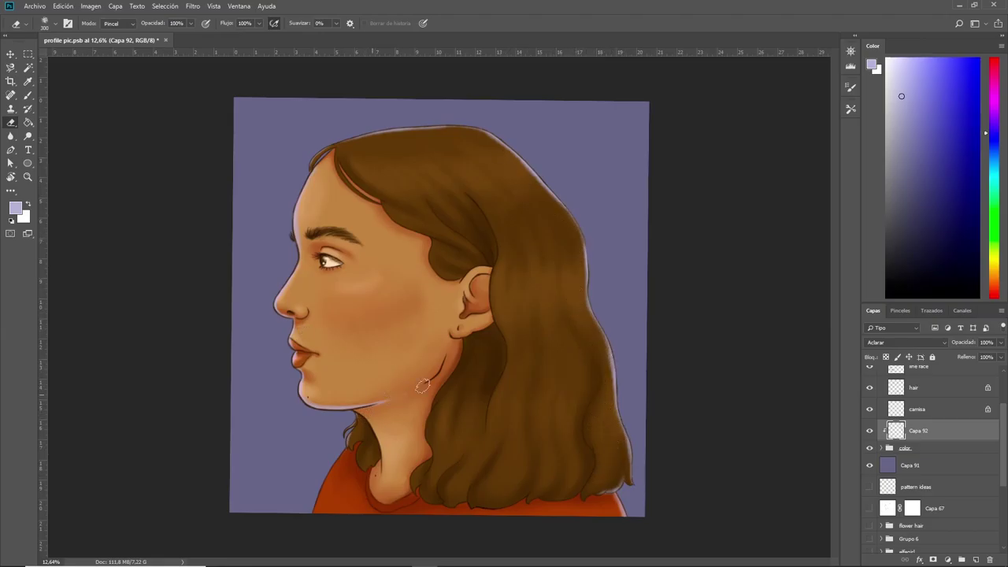
key(b)
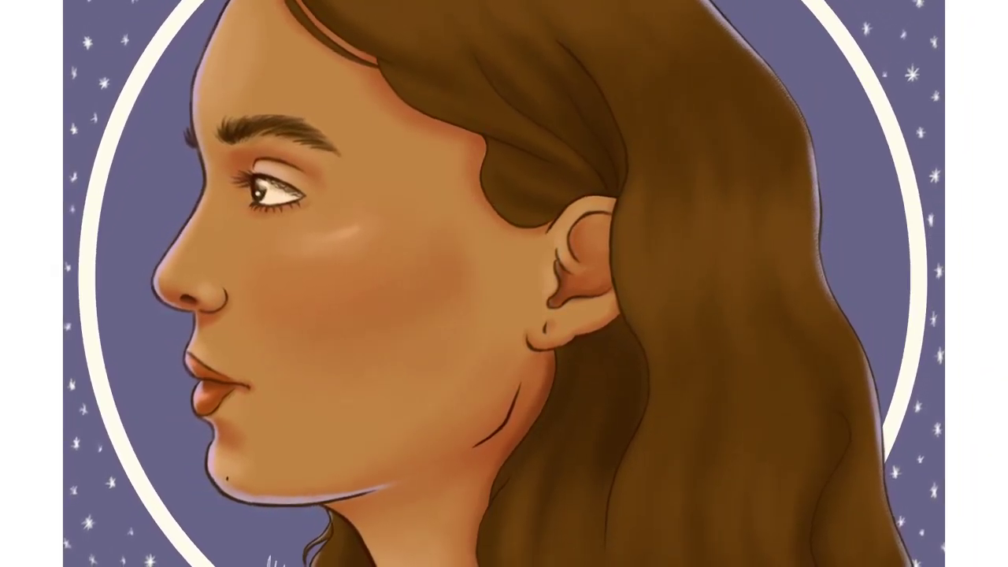